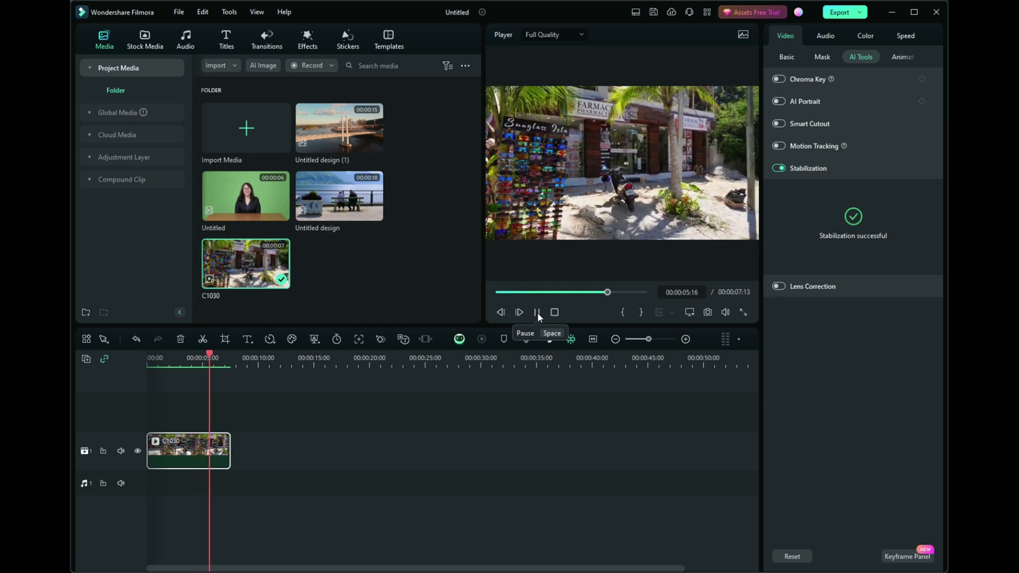
Pause the preview and delete the stabilized C1030 clip from the timeline.
{"action": "left_click", "coordinate": [538, 313]}
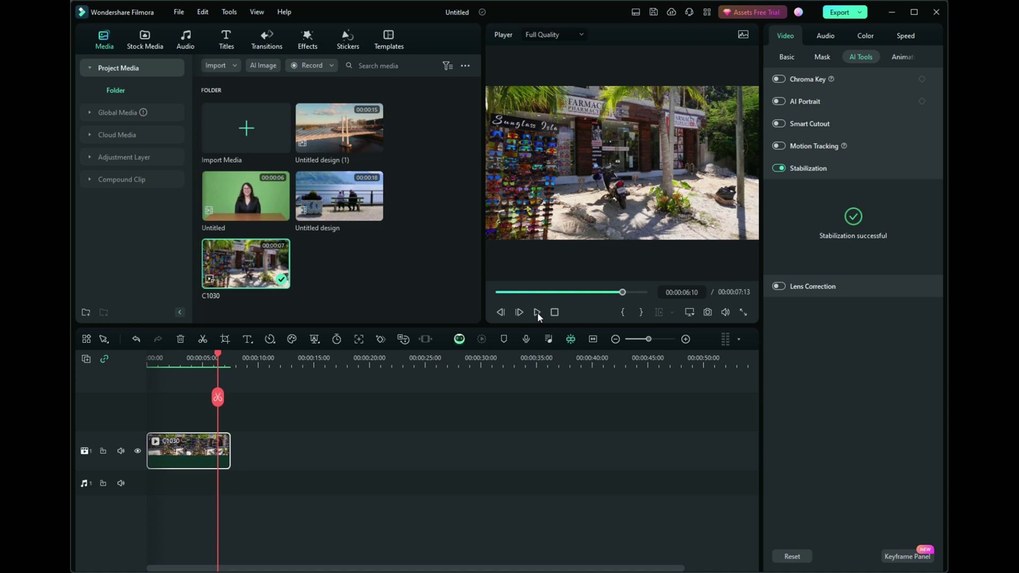
{"action": "key", "text": "Delete"}
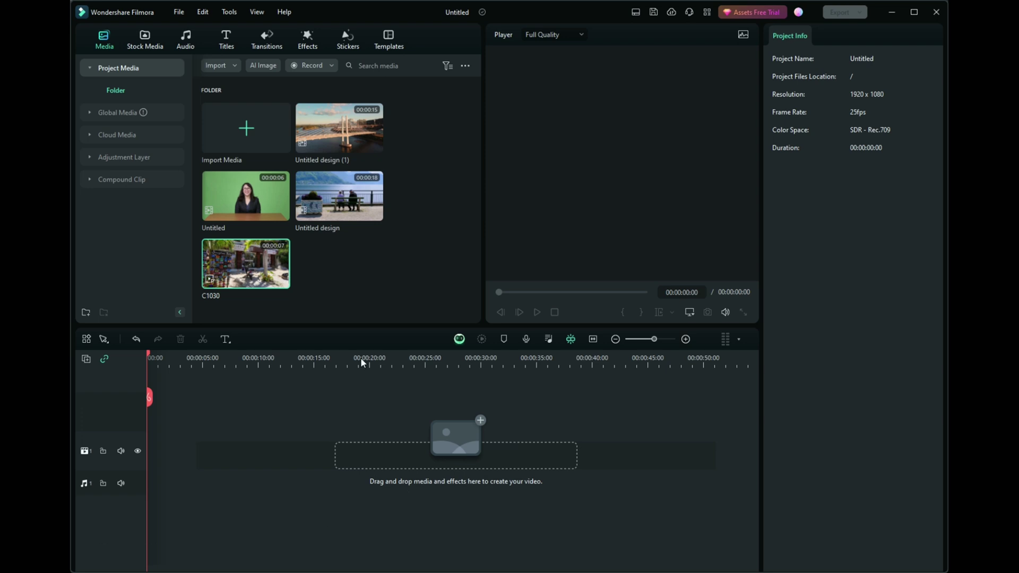
Place C1030 back on the video track and play some of the shaky original footage.
{"action": "mouse_move", "coordinate": [234, 260]}
{"action": "left_mouse_down"}
{"action": "mouse_move", "coordinate": [153, 463]}
{"action": "mouse_move", "coordinate": [170, 479]}
{"action": "left_mouse_up"}
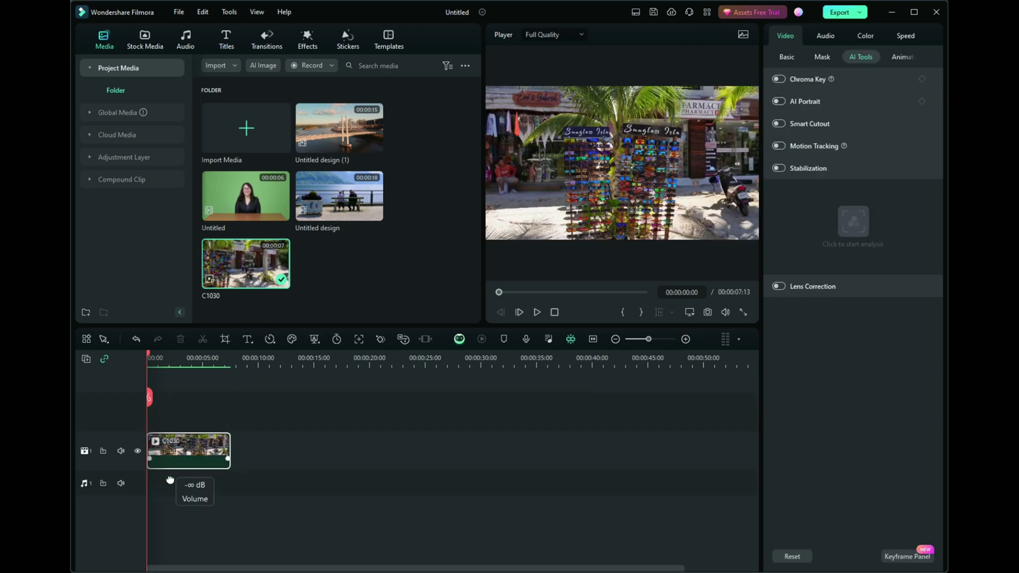
{"action": "left_click", "coordinate": [536, 312]}
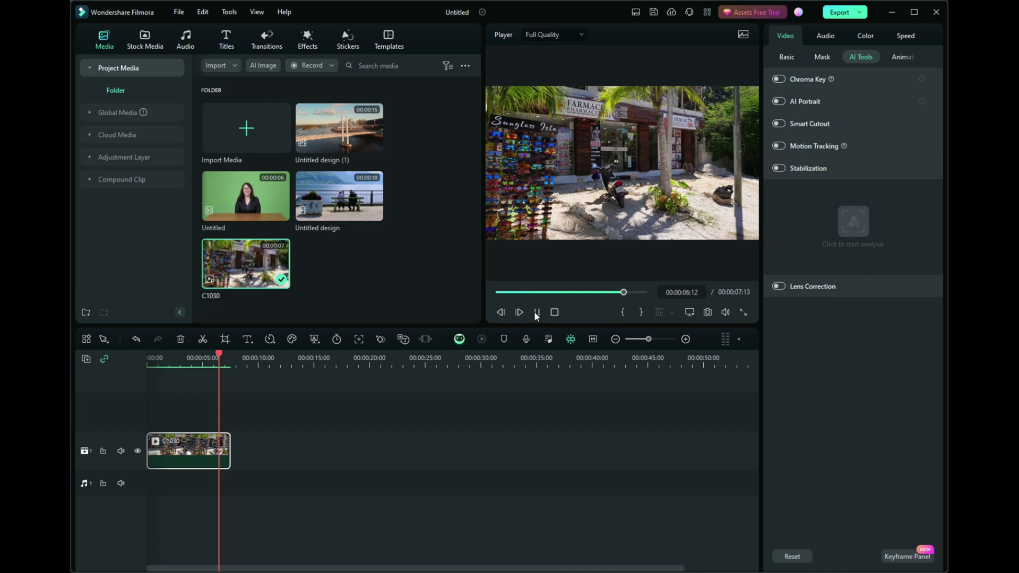
{"action": "left_click", "coordinate": [537, 311]}
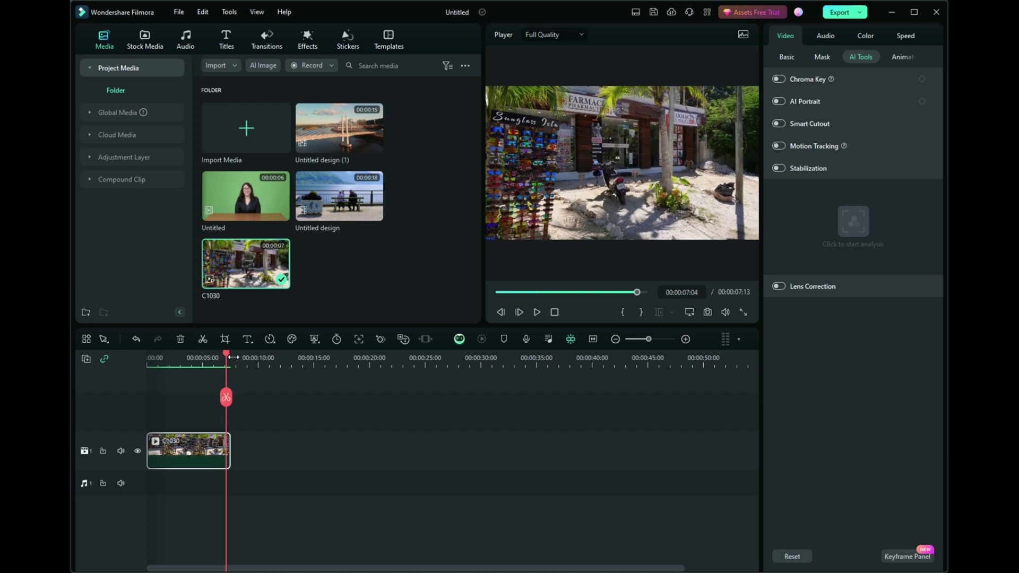
Turn on AI Tools Stabilization for C1030 and run the camera-shake analysis.
{"action": "left_click_drag", "start_coordinate": [226, 359], "coordinate": [147, 358]}
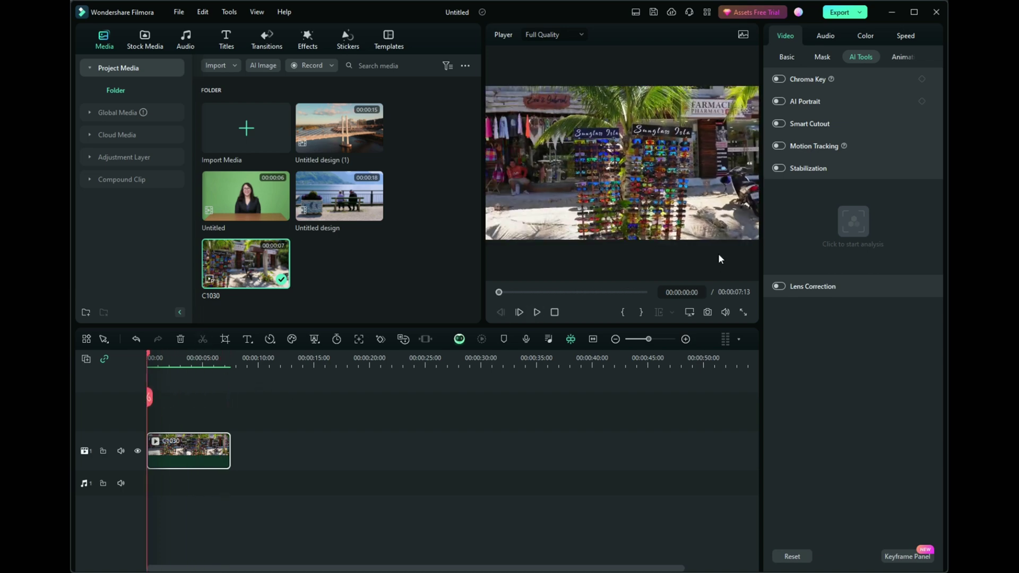
{"action": "left_click", "coordinate": [787, 58]}
{"action": "left_click", "coordinate": [859, 53]}
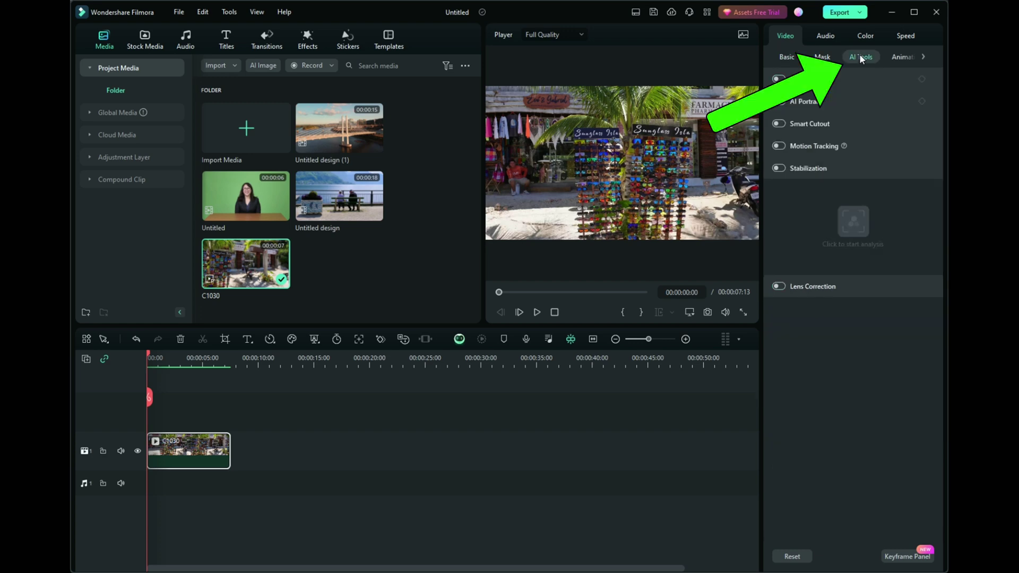
{"action": "left_click", "coordinate": [780, 167]}
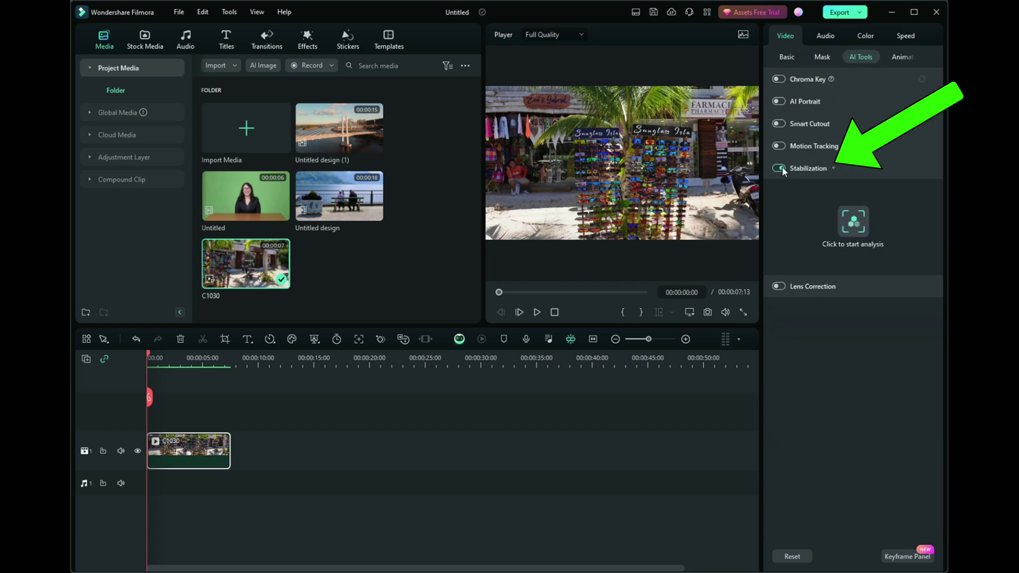
{"action": "left_click", "coordinate": [847, 226]}
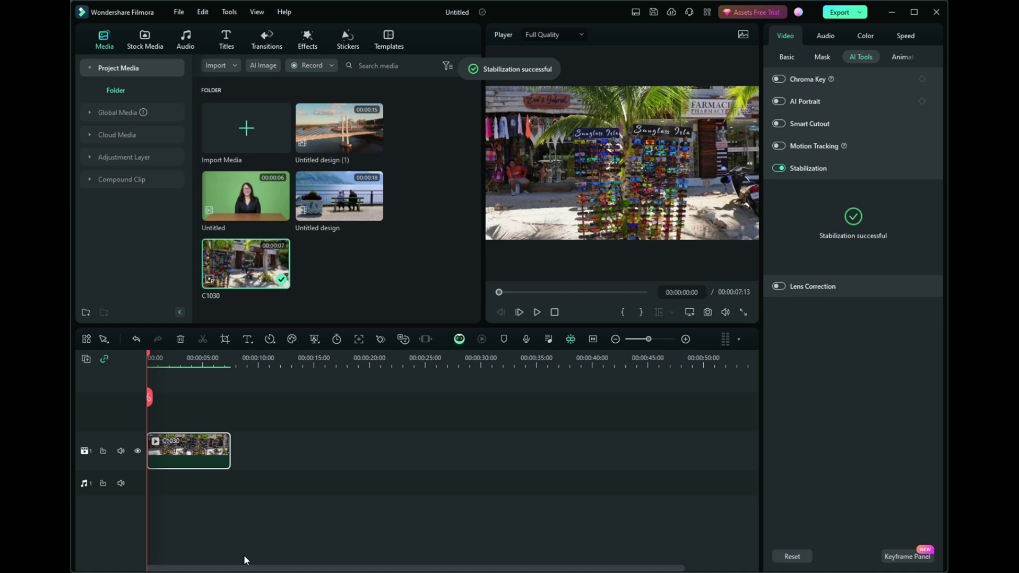
Play the stabilized clip, pause it, and rewind the preview to the start.
{"action": "left_click", "coordinate": [536, 312]}
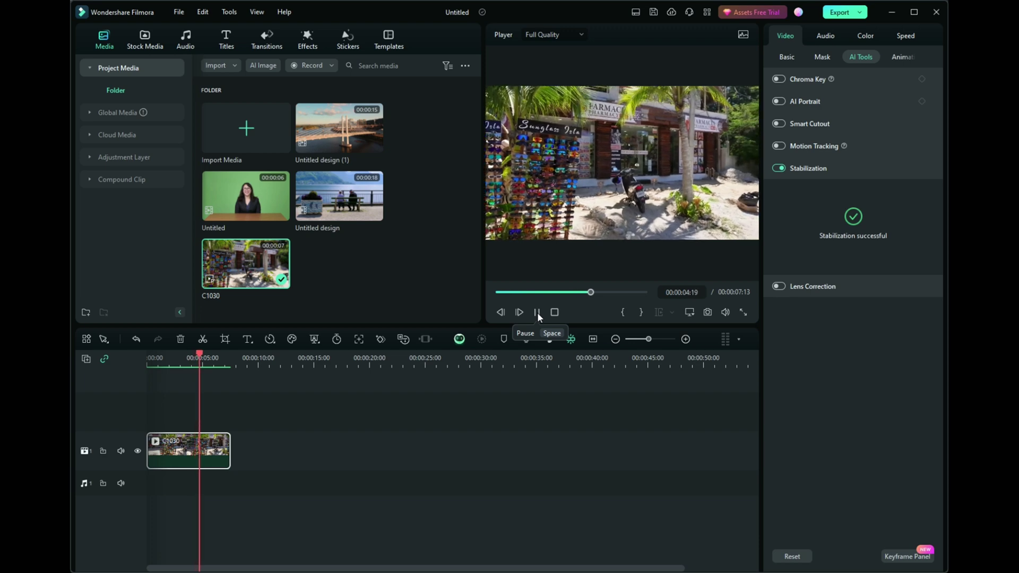
{"action": "key", "text": "space"}
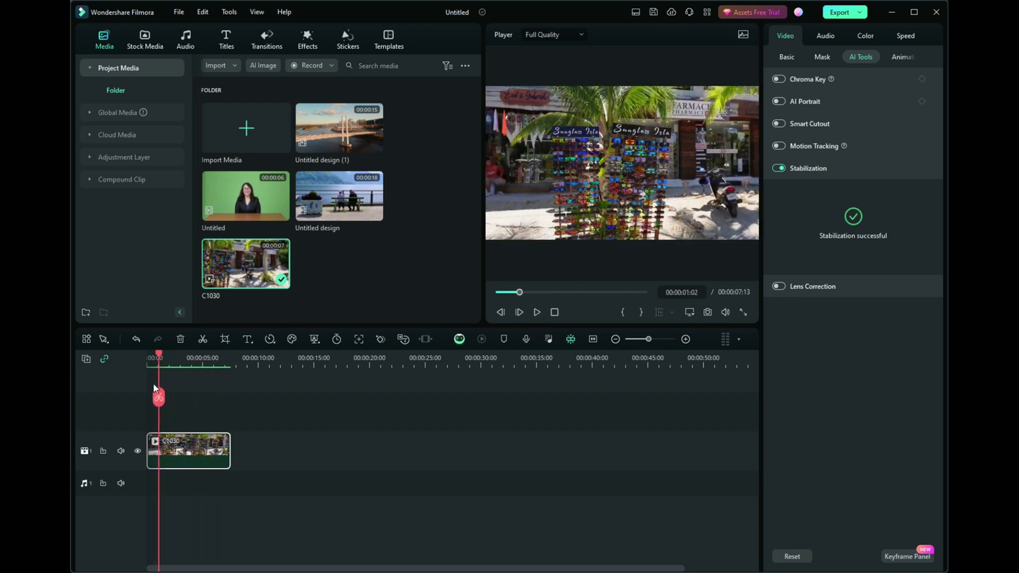
{"action": "left_click_drag", "start_coordinate": [221, 356], "coordinate": [119, 388]}
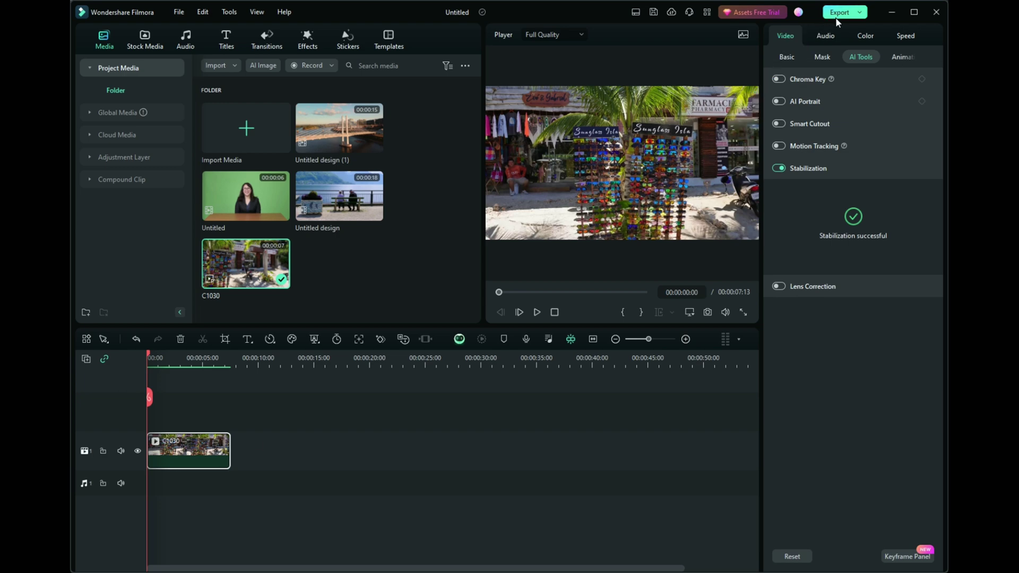
Export the clip in MP4 format under the name 'stabilized'.
{"action": "left_click", "coordinate": [836, 15]}
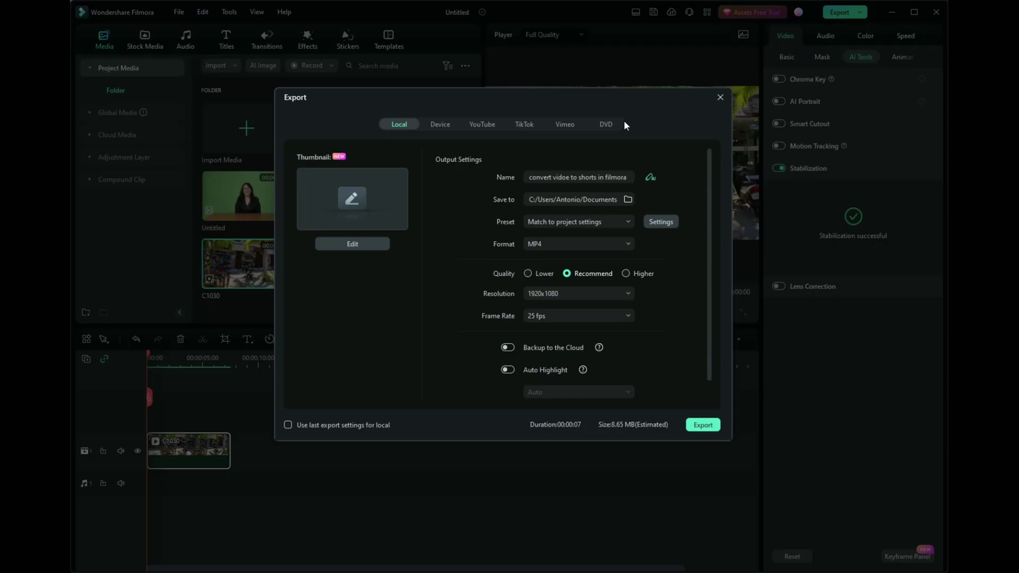
{"action": "left_click", "coordinate": [579, 177]}
{"action": "key", "text": "ctrl+a"}
{"action": "key", "text": "BackSpace"}
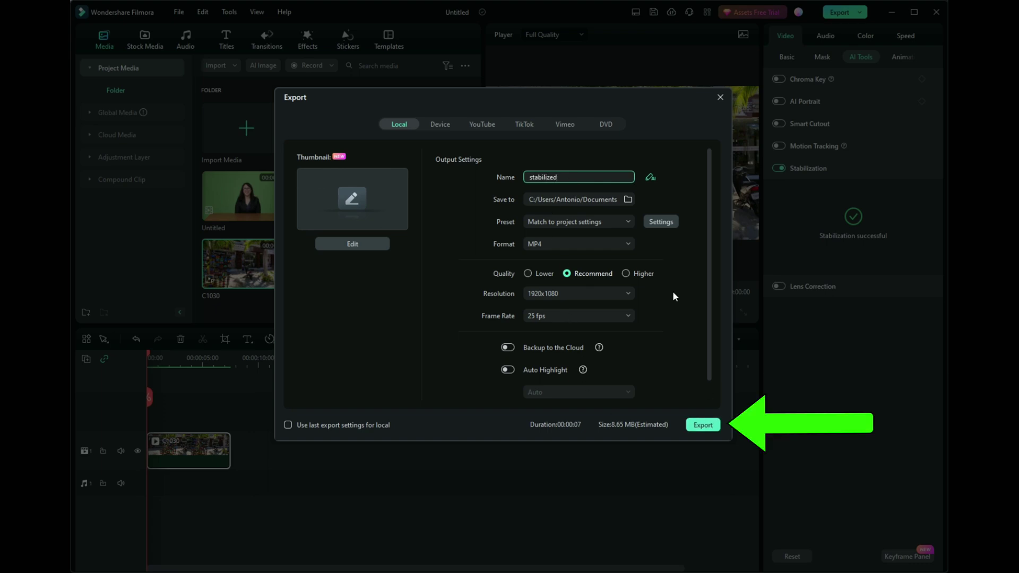
{"action": "left_click", "coordinate": [703, 424]}
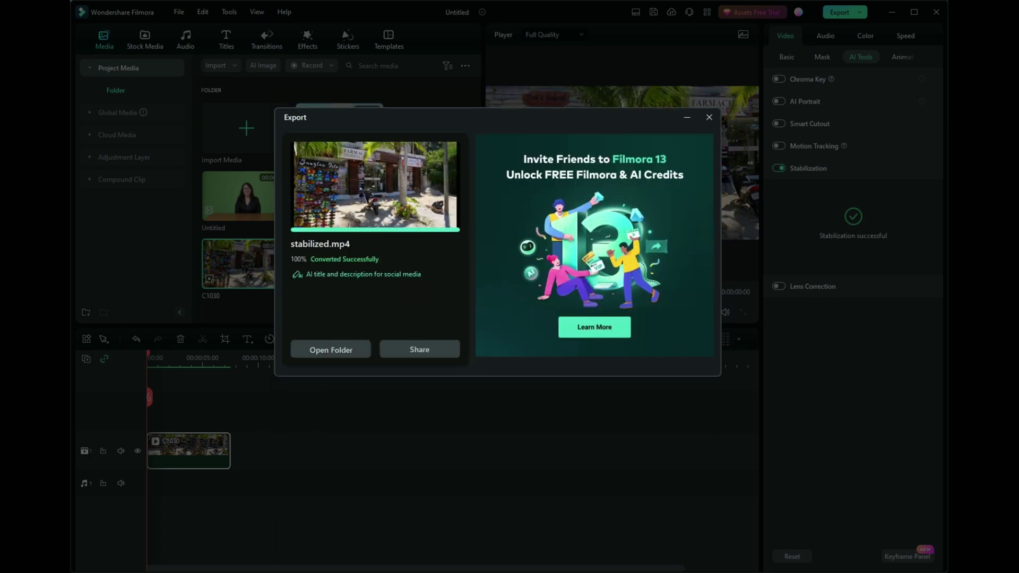
Close the finished stabilized.mp4 export window, then replay the stabilized clip and pause it partway.
{"action": "key", "text": "Escape"}
{"action": "left_click", "coordinate": [537, 312]}
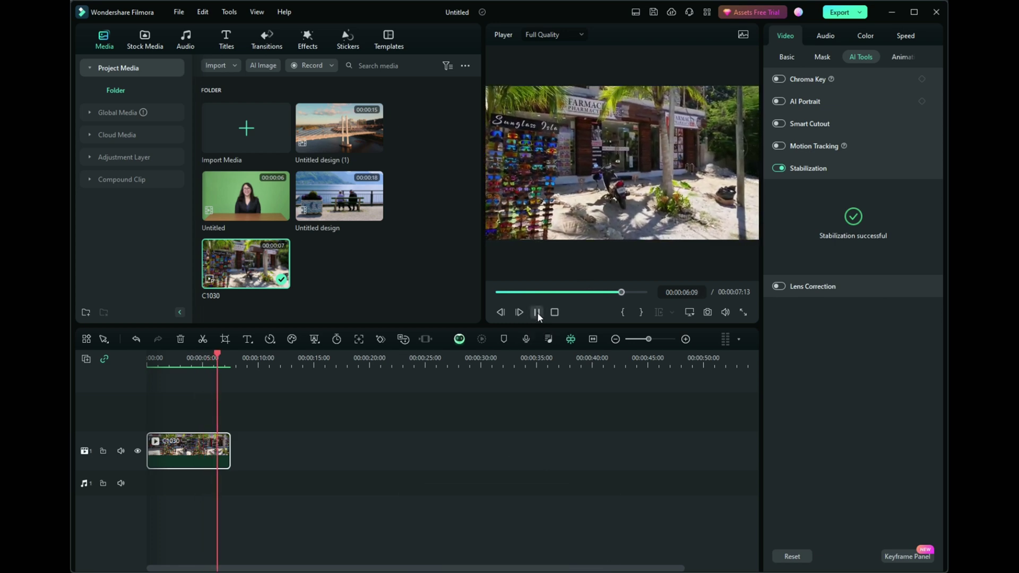
{"action": "left_click", "coordinate": [538, 313]}
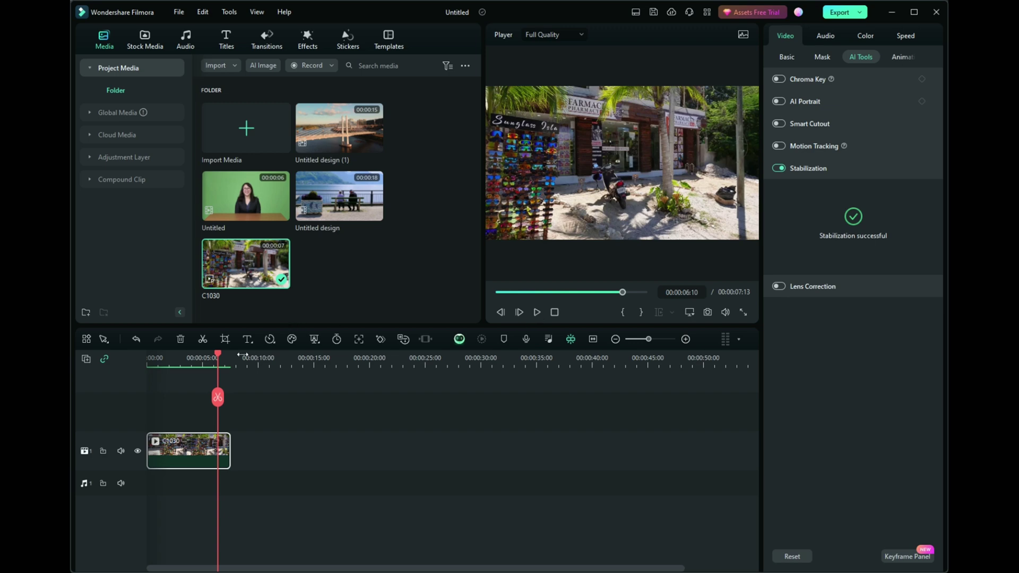